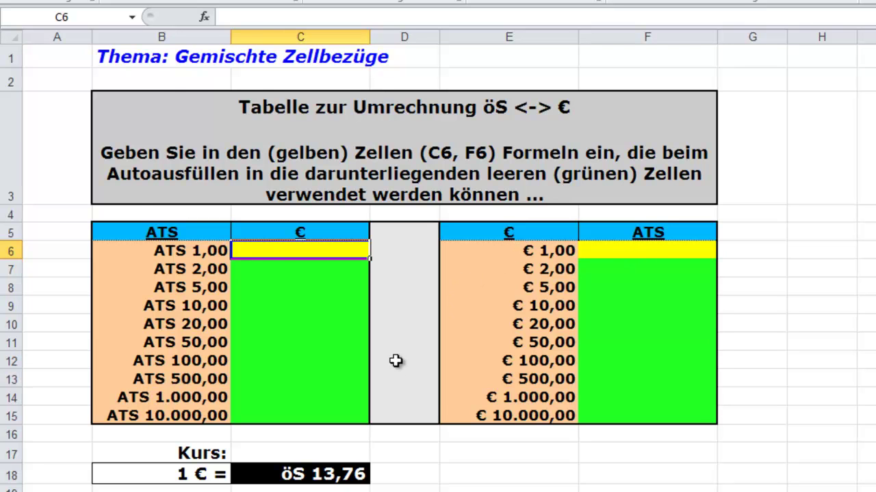
Step: Start a formula in C6 dividing ATS amount B6 by exchange rate C18
{"action": "scroll", "coordinate": [451, 401], "scroll_direction": "down", "scroll_amount": 1}
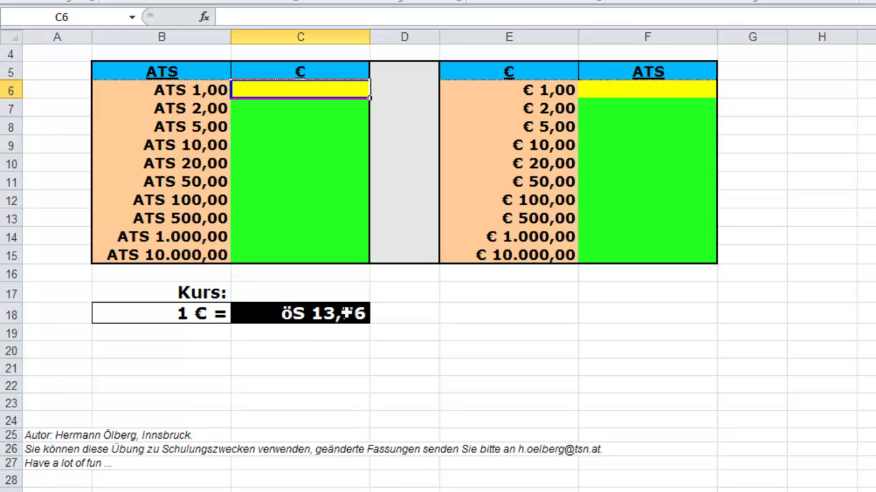
{"action": "left_click", "coordinate": [278, 90]}
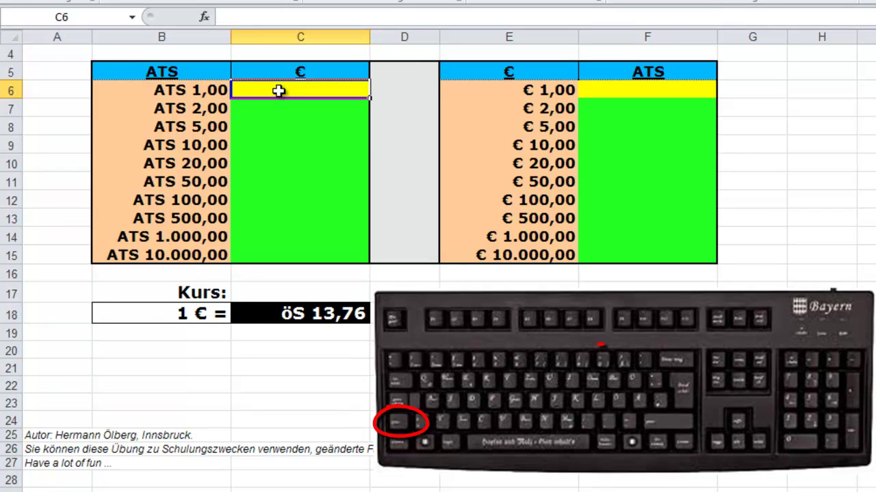
{"action": "type", "text": "="}
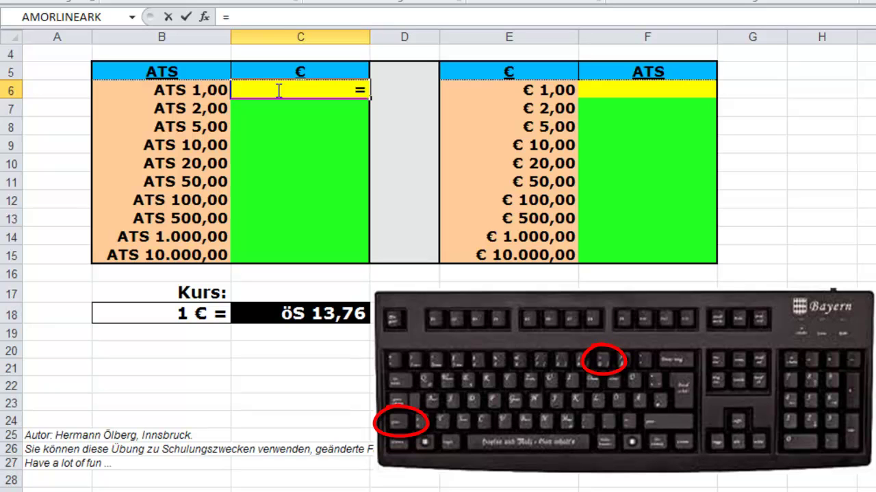
{"action": "left_click", "coordinate": [176, 91]}
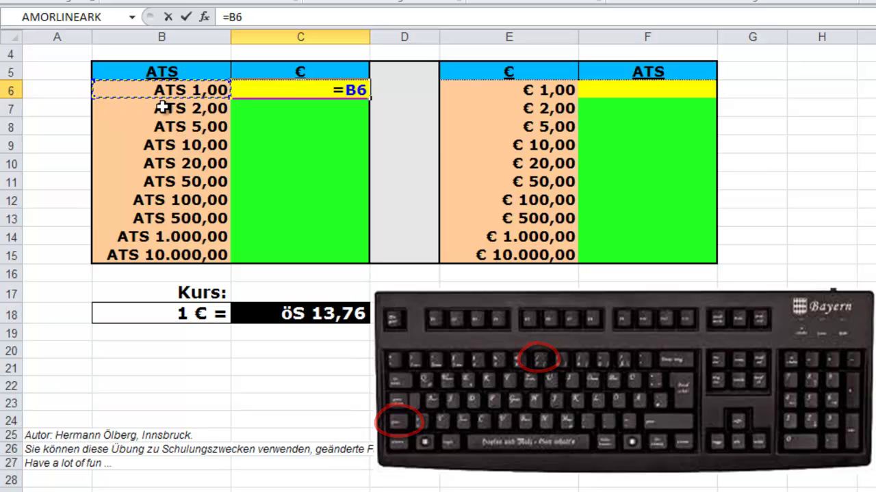
{"action": "type", "text": "/"}
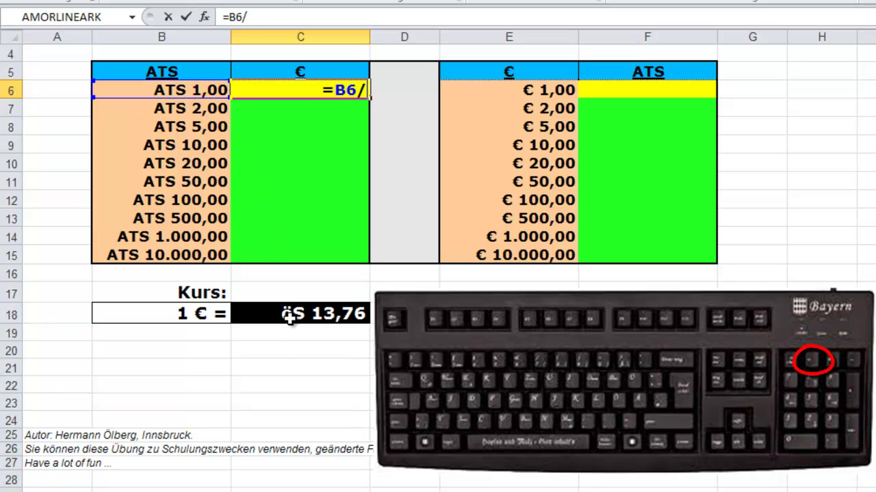
{"action": "left_click", "coordinate": [290, 316]}
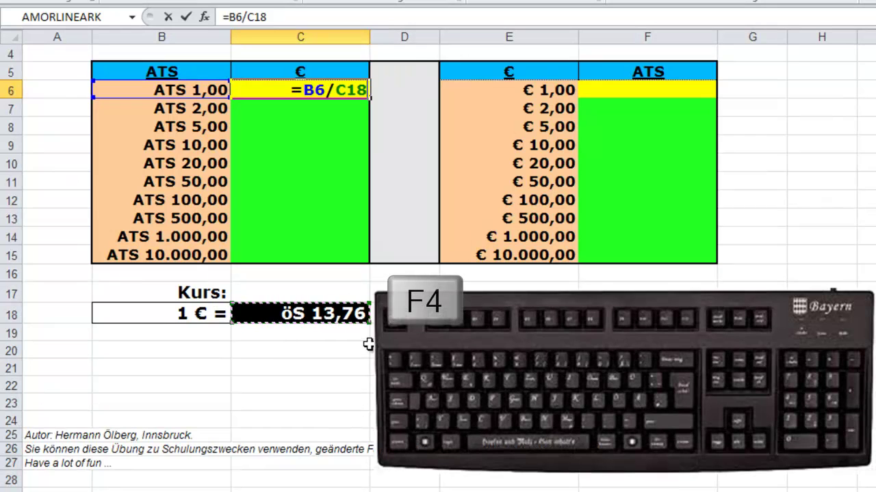
Step: Lock the rate row as C$18 and commit =B6/C$18 in C6, showing € 0,07
{"action": "key", "text": "F4"}
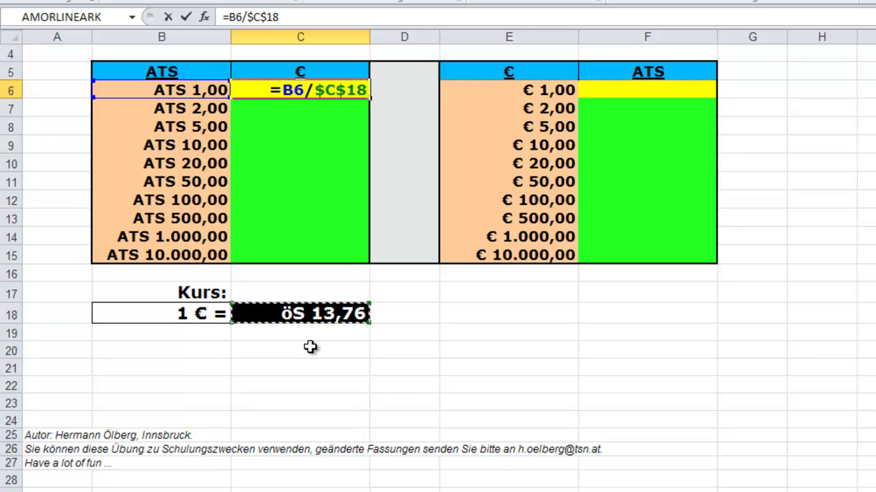
{"action": "key", "text": "F4"}
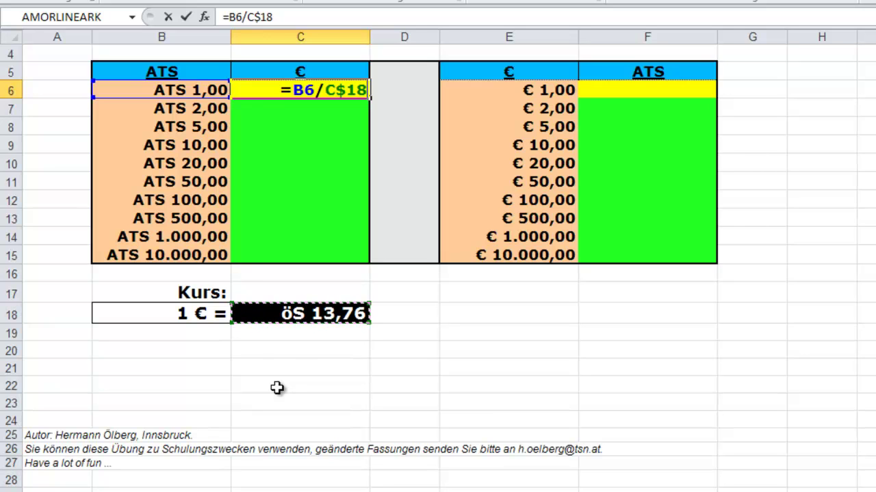
{"action": "key", "text": "ctrl+Return"}
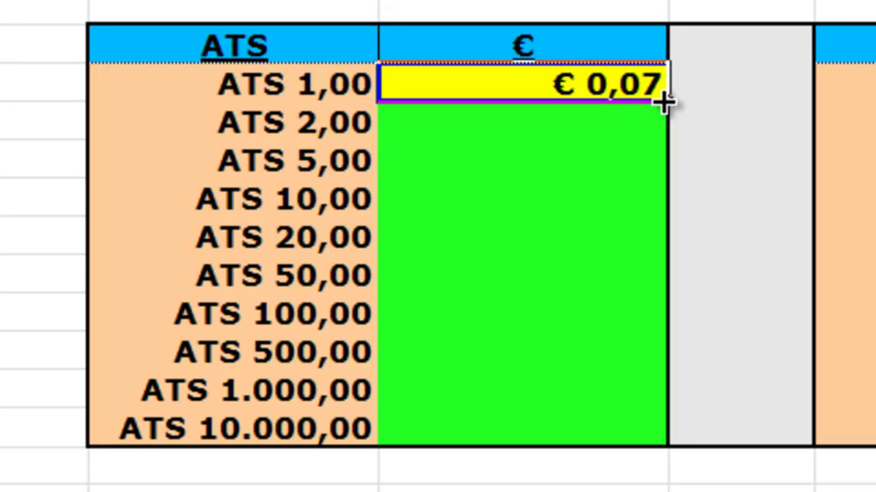
Step: Copy the C6 formula down to C15, ending at € 726,73
{"action": "mouse_move", "coordinate": [663, 101]}
{"action": "left_mouse_down"}
{"action": "mouse_move", "coordinate": [666, 443]}
{"action": "mouse_move", "coordinate": [665, 437]}
{"action": "left_mouse_up"}
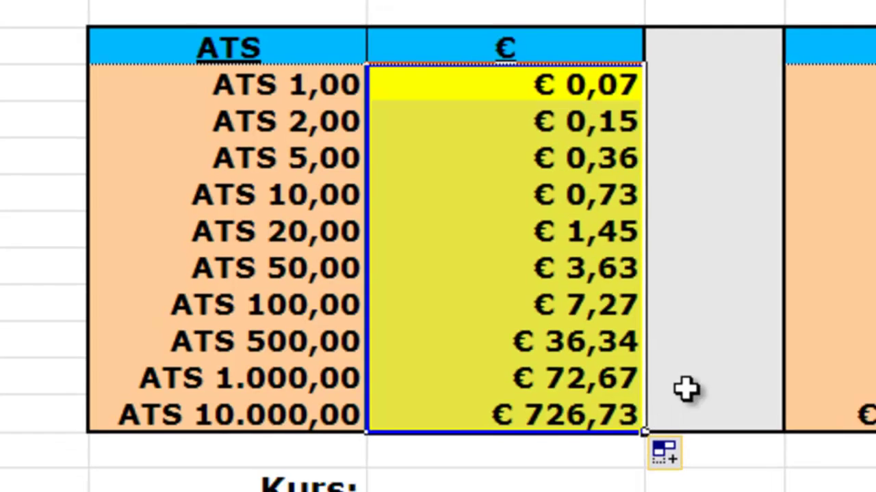
{"action": "left_click", "coordinate": [321, 288]}
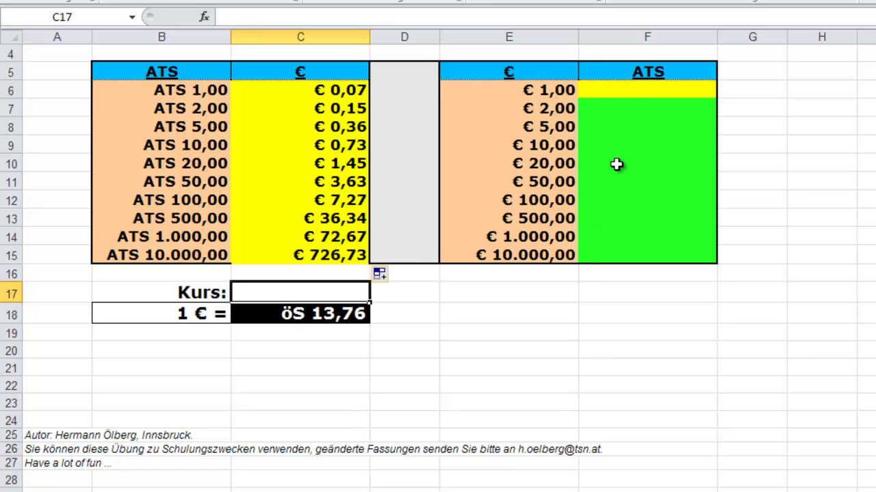
Step: Start a formula in F6 multiplying euro amount E6 by exchange rate C18
{"action": "left_click", "coordinate": [623, 94]}
{"action": "type", "text": "="}
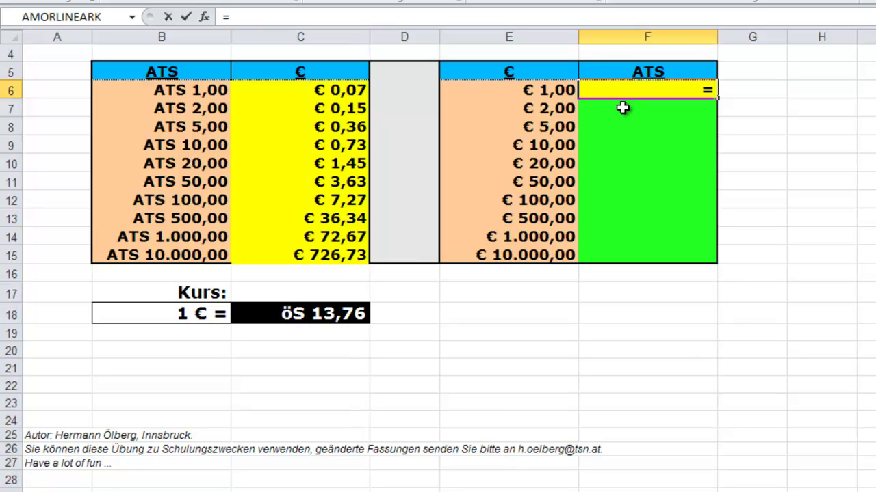
{"action": "left_click", "coordinate": [534, 90]}
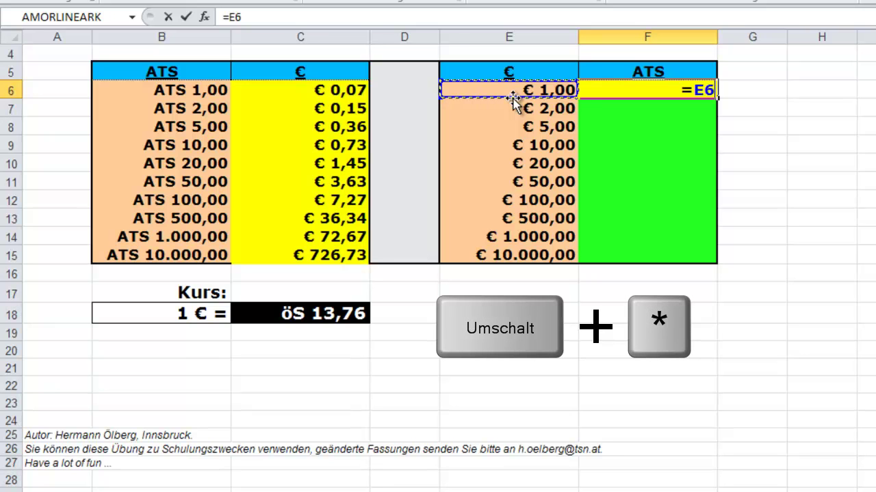
{"action": "type", "text": "*"}
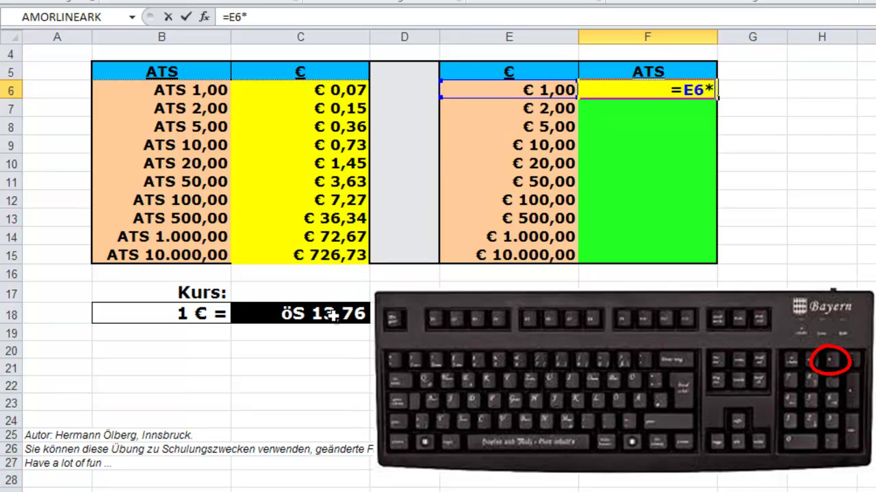
{"action": "left_click", "coordinate": [331, 315]}
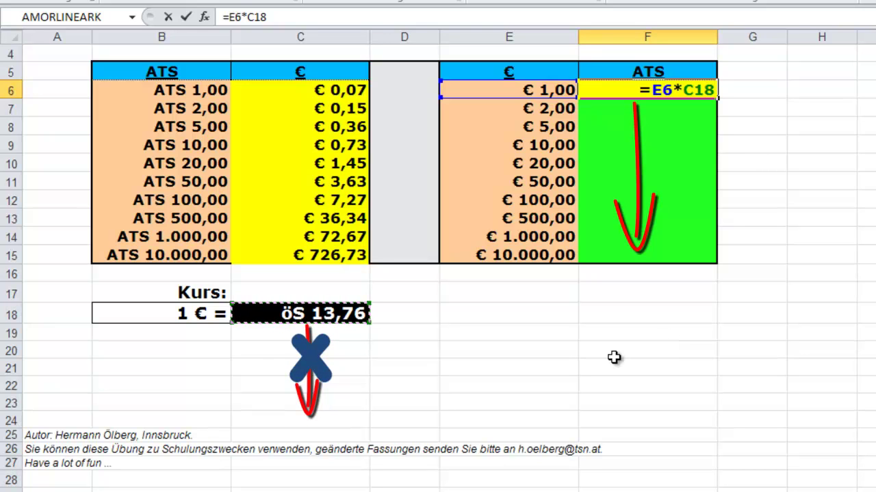
Step: Make the rate $C$18 and commit =E6*$C$18 in F6, showing ATS 13,76
{"action": "key", "text": "F4"}
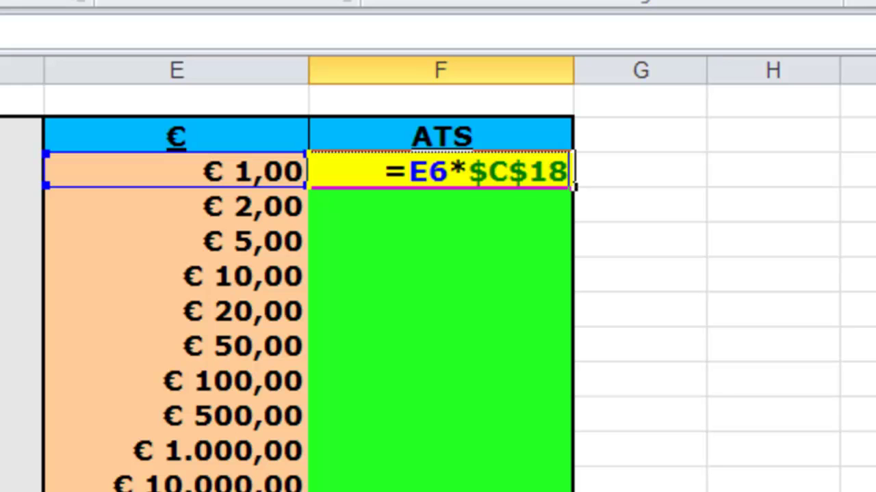
{"action": "key", "text": "ctrl+Return"}
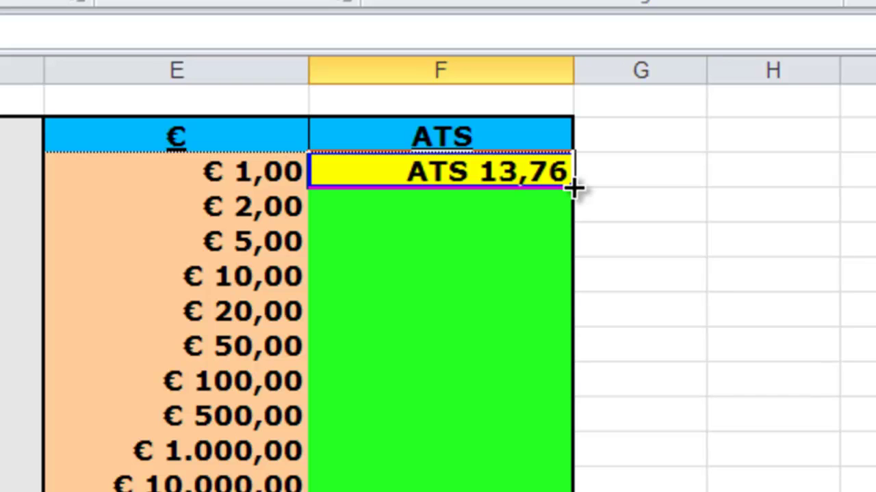
Step: Copy the F6 formula down to F15, ending at ATS 137.603,00
{"action": "double_click", "coordinate": [572, 186]}
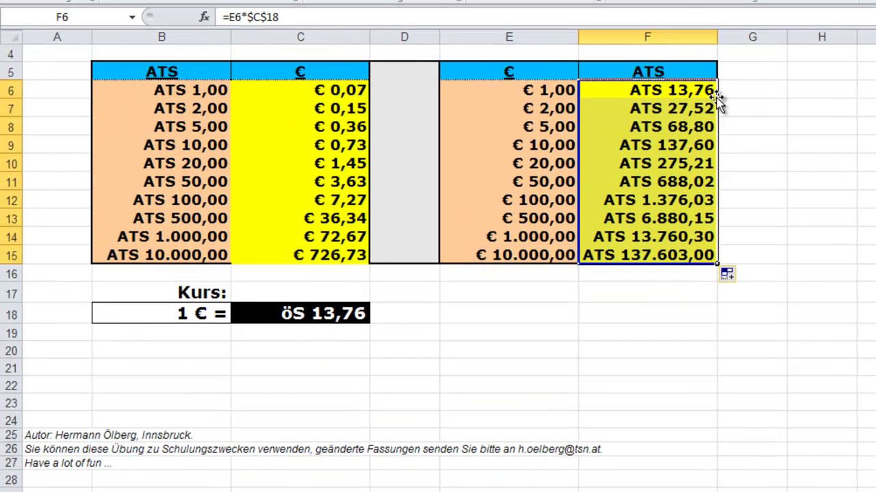
{"action": "left_click", "coordinate": [647, 292]}
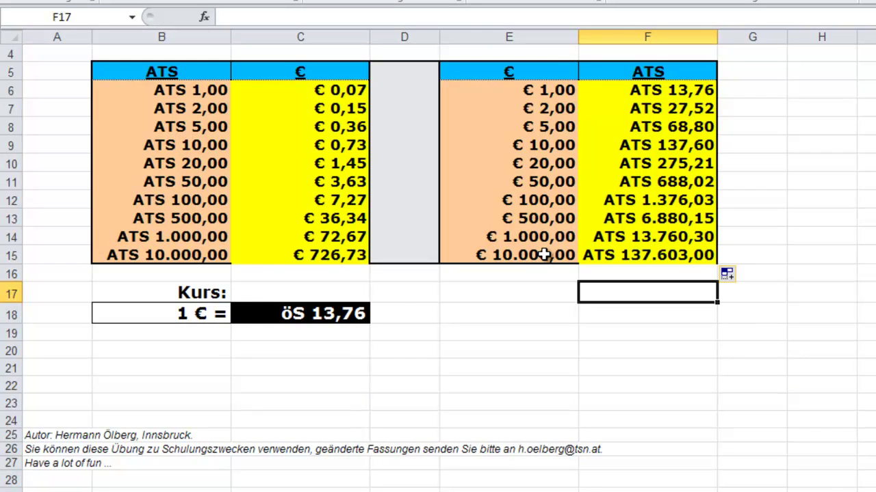